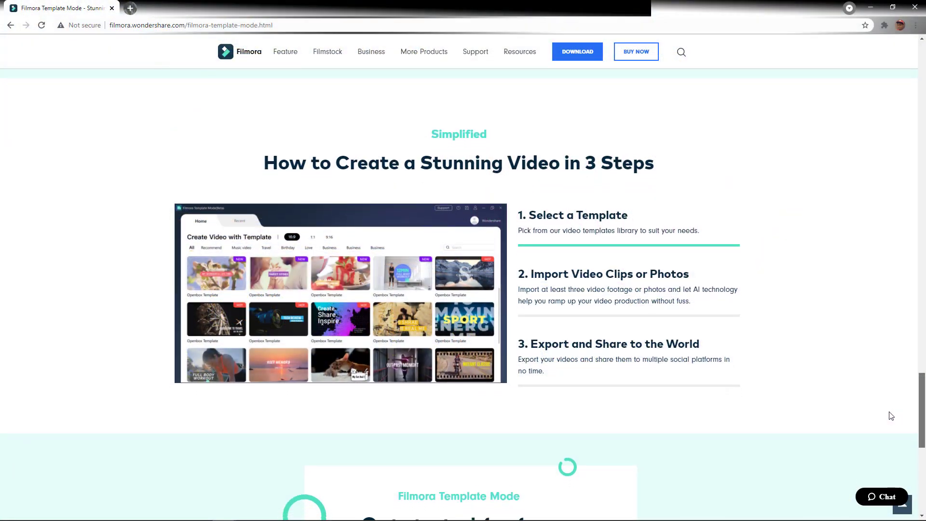
Step: Scroll the Wondershare page to look for the Filmora download option
{"action": "scroll", "coordinate": [891, 424], "scroll_direction": "down", "scroll_amount": 3}
{"action": "scroll", "coordinate": [887, 444], "scroll_direction": "down", "scroll_amount": 2}
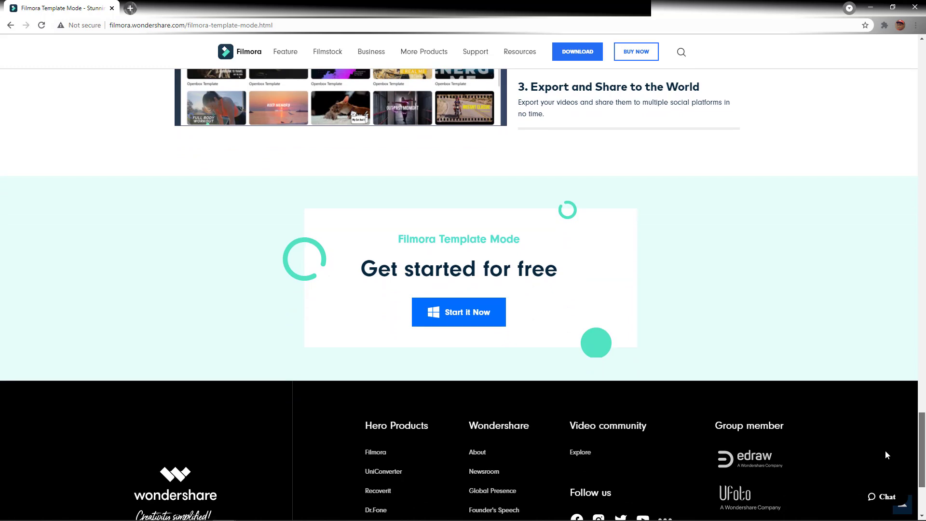
{"action": "scroll", "coordinate": [886, 449], "scroll_direction": "up", "scroll_amount": 3}
{"action": "scroll", "coordinate": [890, 431], "scroll_direction": "up", "scroll_amount": 3}
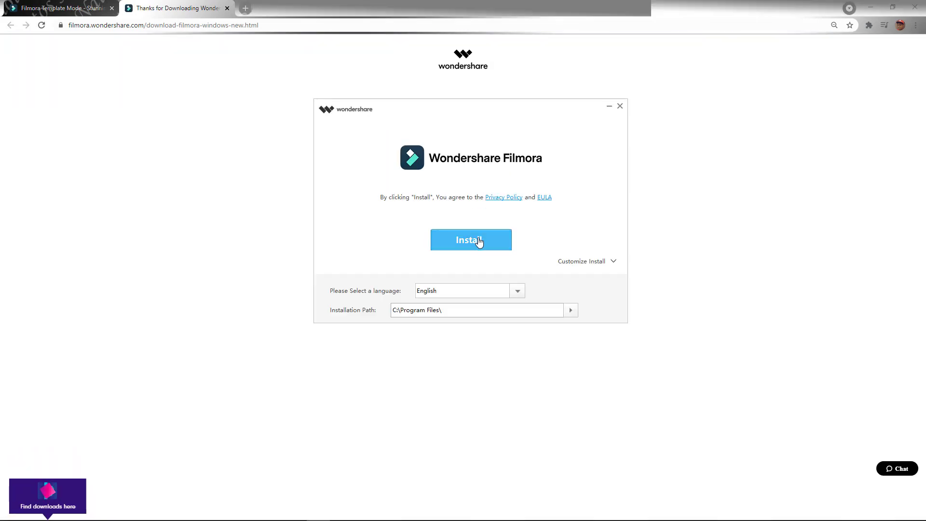
Step: Install Filmora with the Template Mode beta and start a project from the Business Event Promo template
{"action": "left_click", "coordinate": [479, 243]}
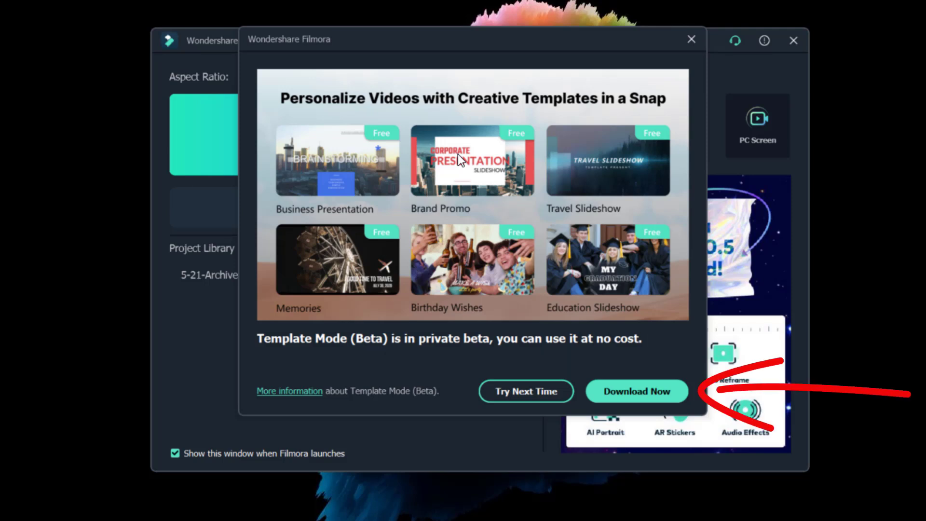
{"action": "left_click", "coordinate": [653, 403]}
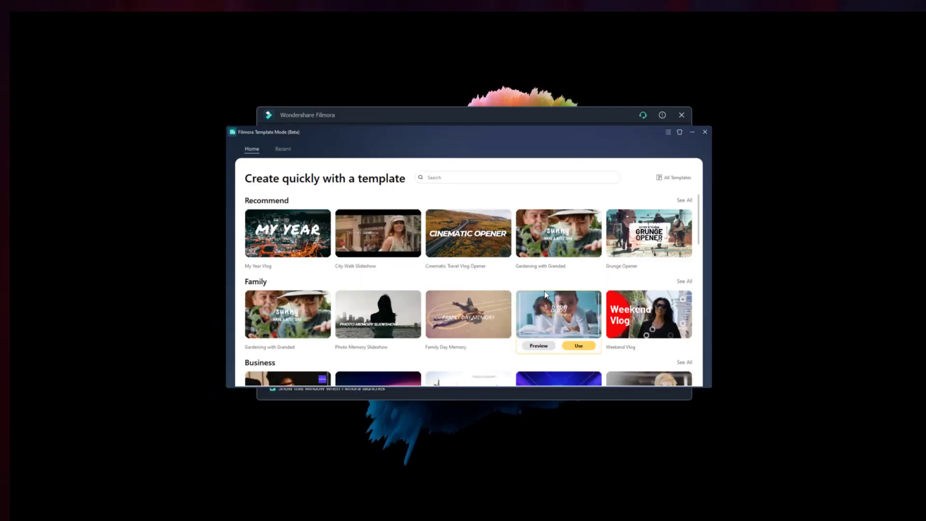
{"action": "scroll", "coordinate": [516, 280], "scroll_direction": "down", "scroll_amount": 3}
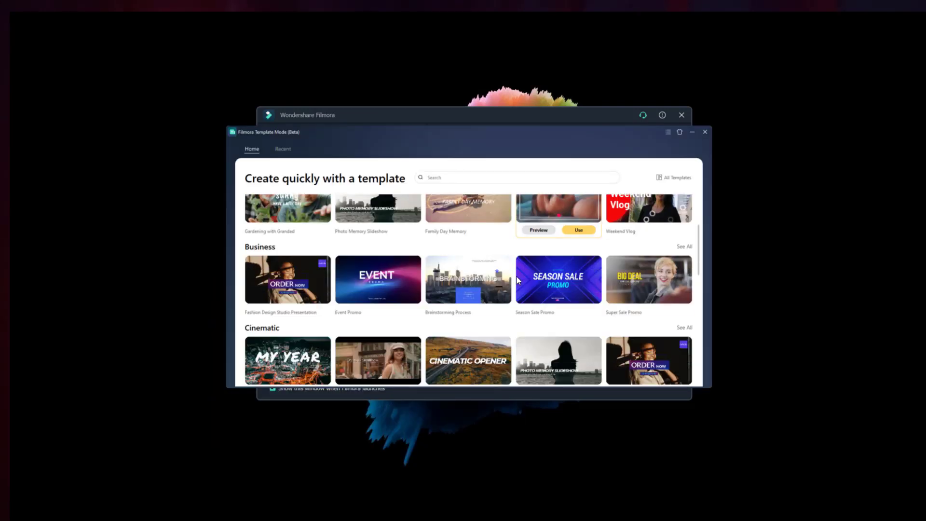
{"action": "scroll", "coordinate": [517, 280], "scroll_direction": "down", "scroll_amount": 1}
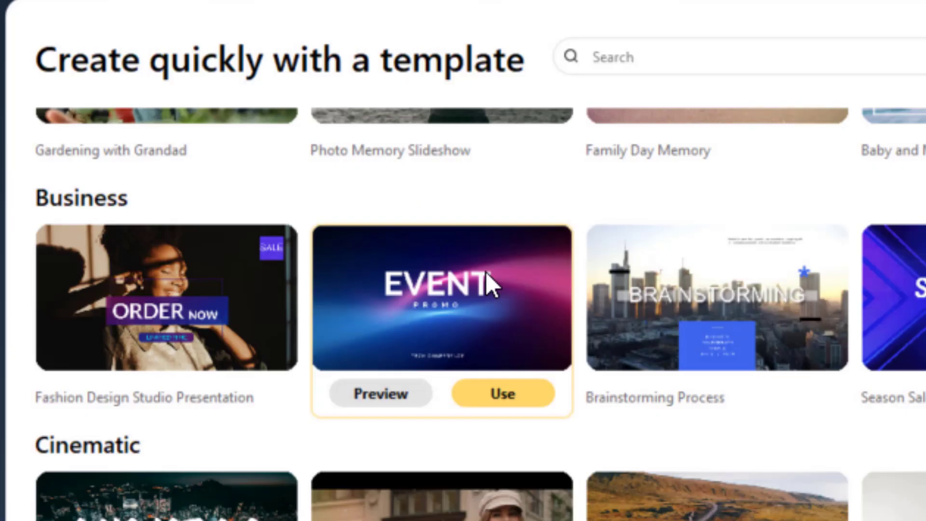
{"action": "left_click", "coordinate": [505, 390]}
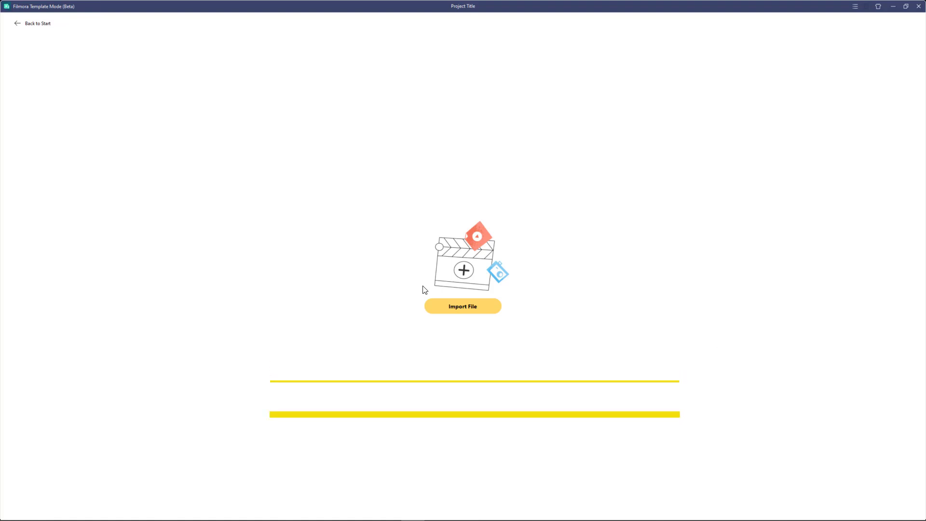
Step: Import all five mp4 clips from the Template Mode Files folder
{"action": "left_click", "coordinate": [449, 307]}
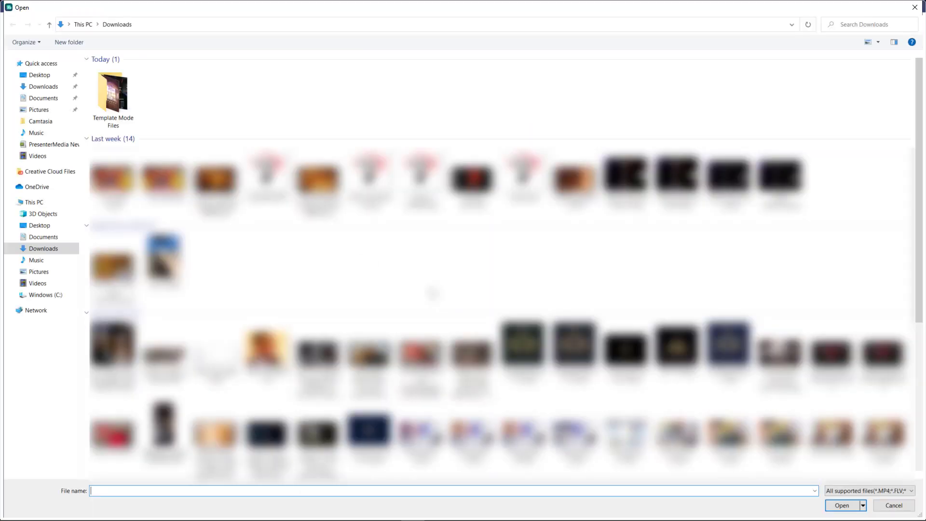
{"action": "double_click", "coordinate": [114, 99]}
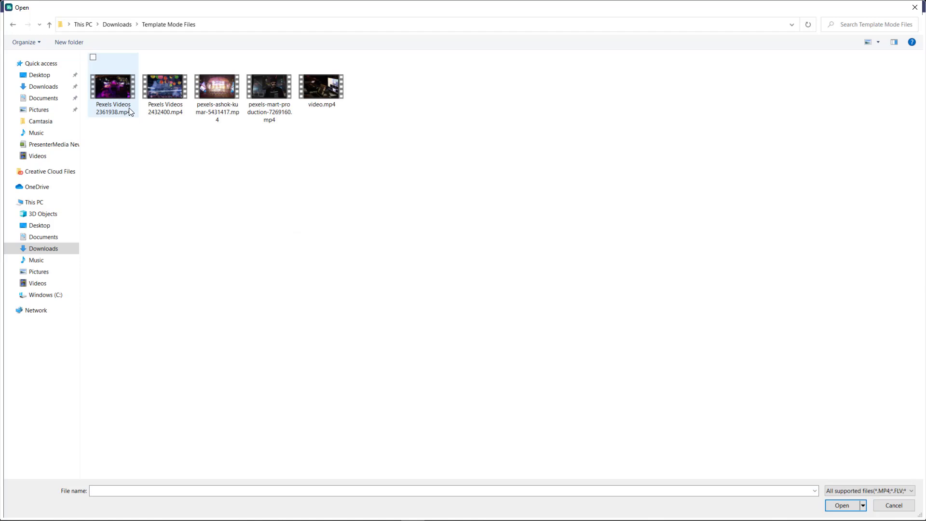
{"action": "left_click", "coordinate": [312, 99], "text": "shift"}
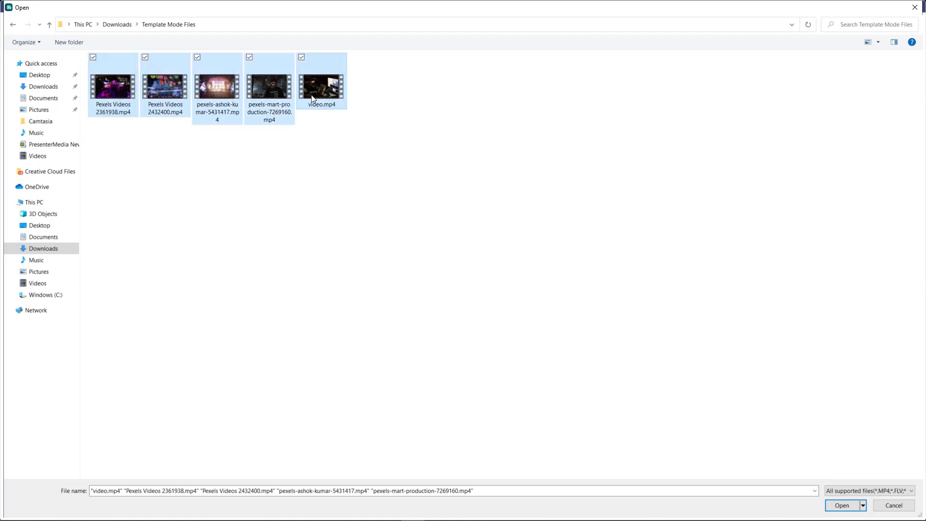
{"action": "key", "text": "Return"}
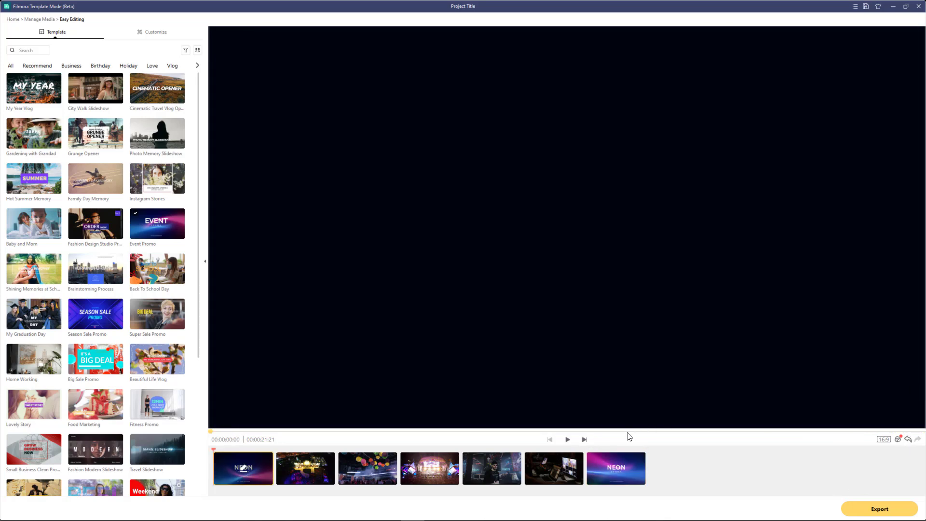
Step: Preview the generated video, then change the EVENT PROMO title text to NYC
{"action": "left_click", "coordinate": [567, 439]}
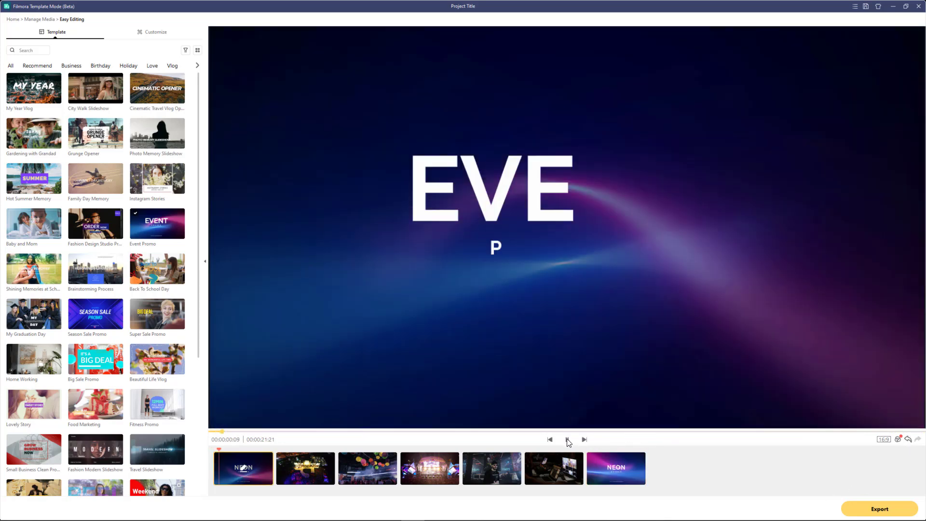
{"action": "left_click", "coordinate": [304, 432]}
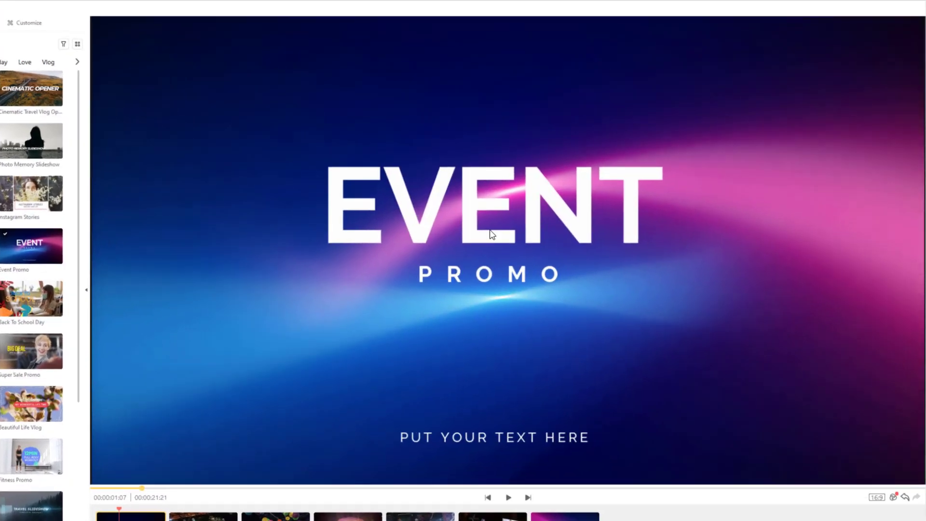
{"action": "left_click", "coordinate": [553, 187]}
{"action": "double_click", "coordinate": [552, 187]}
{"action": "type", "text": "NYC"}
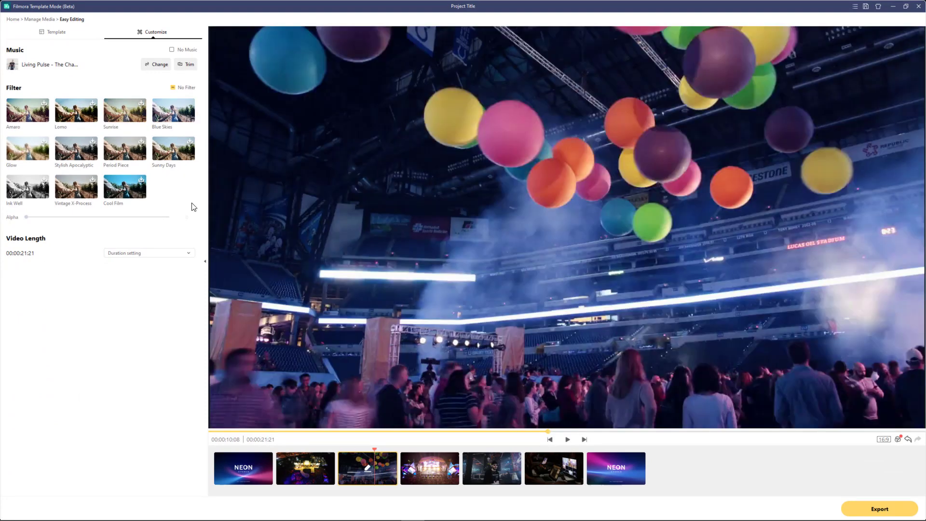
Step: Try the Sunrise and Cool Film filters, settle on No Filter, and show the Video Length duration choices
{"action": "left_click", "coordinate": [125, 110]}
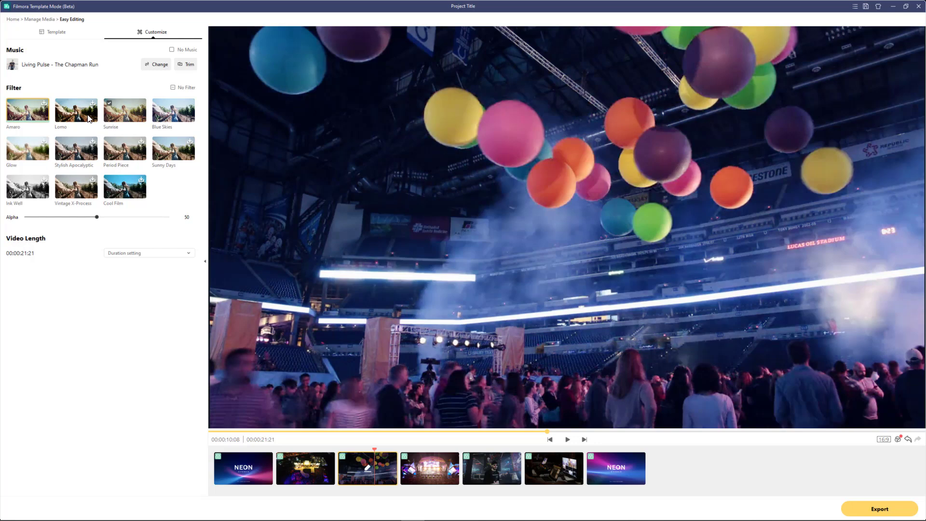
{"action": "left_click", "coordinate": [121, 193]}
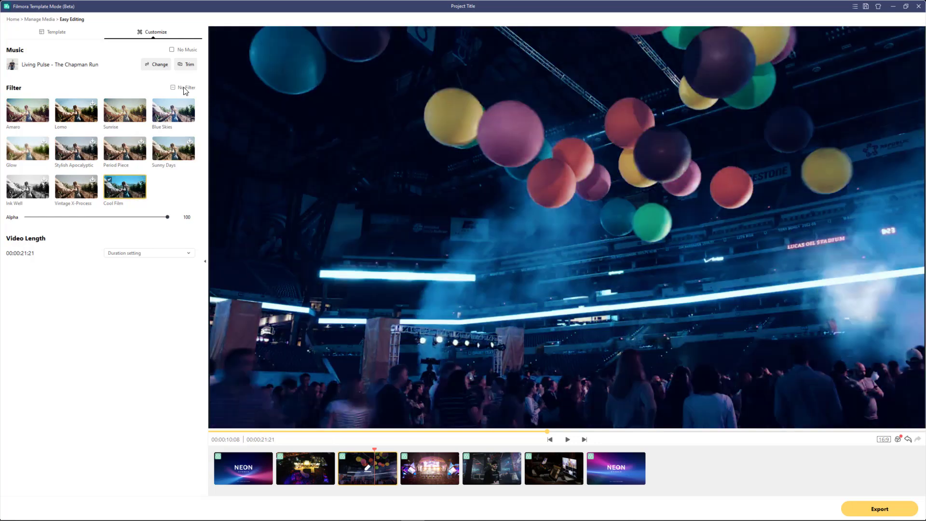
{"action": "left_click", "coordinate": [184, 89]}
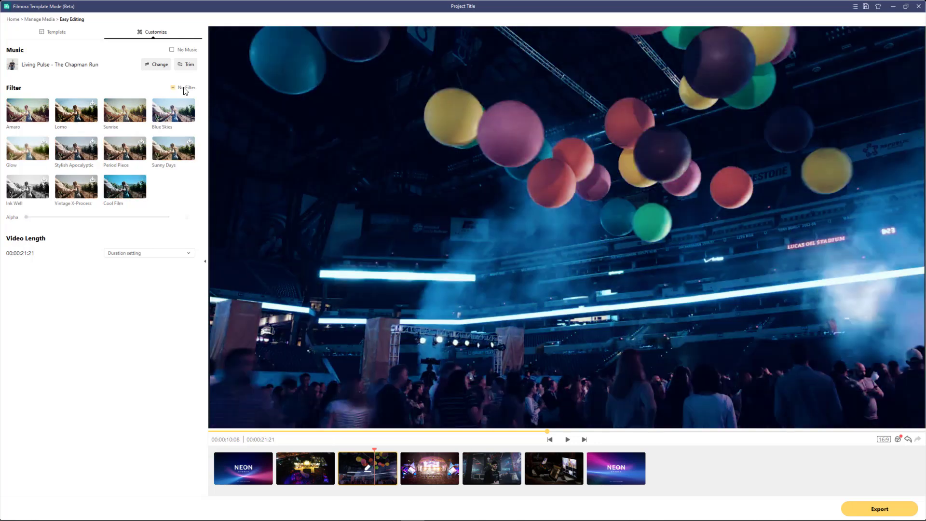
{"action": "left_click", "coordinate": [186, 255]}
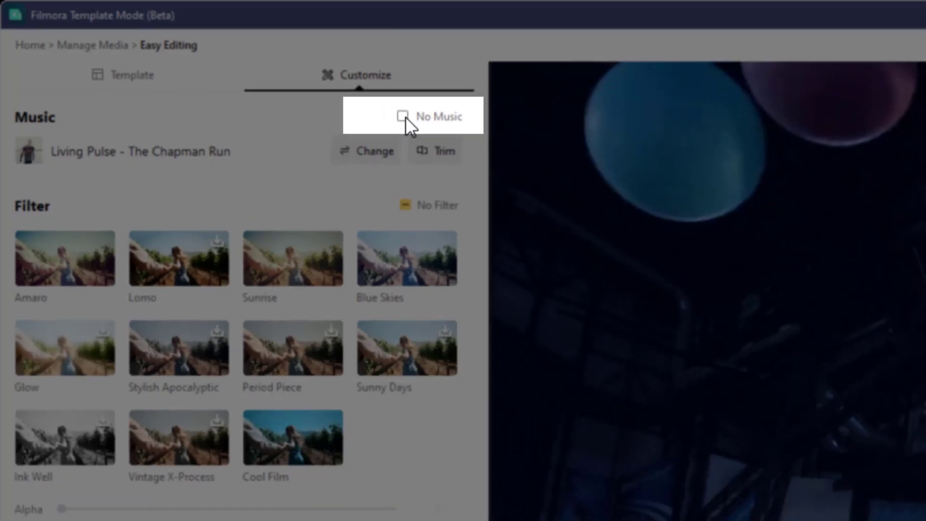
{"action": "left_click", "coordinate": [172, 50]}
{"action": "left_click", "coordinate": [404, 117]}
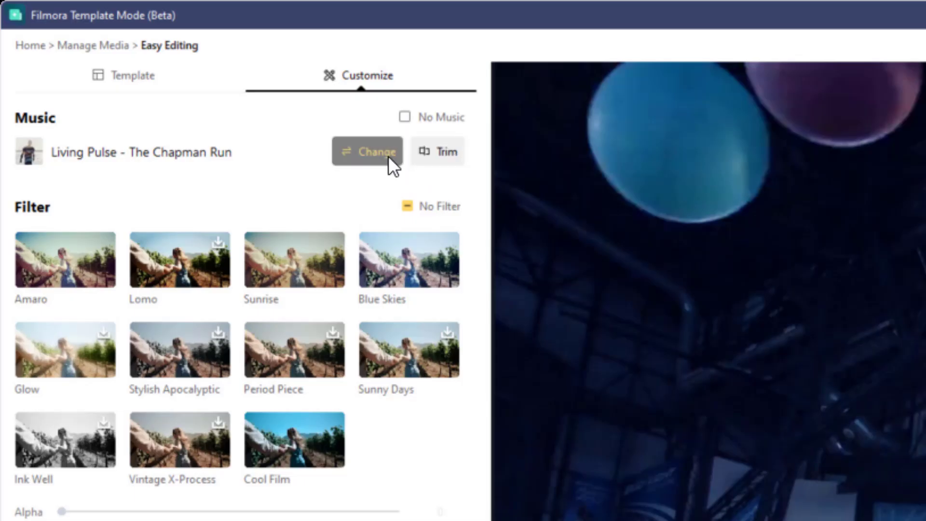
{"action": "left_click", "coordinate": [387, 155]}
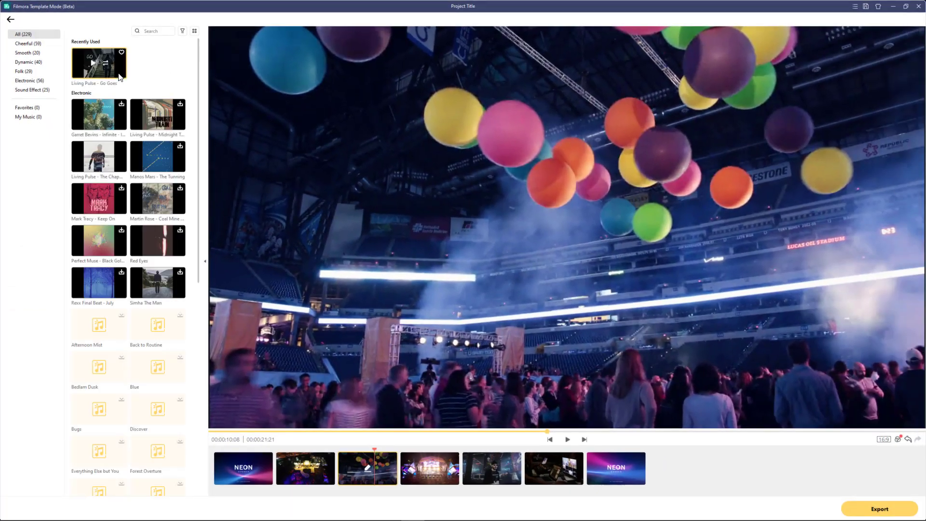
{"action": "scroll", "coordinate": [127, 154], "scroll_direction": "down", "scroll_amount": 7}
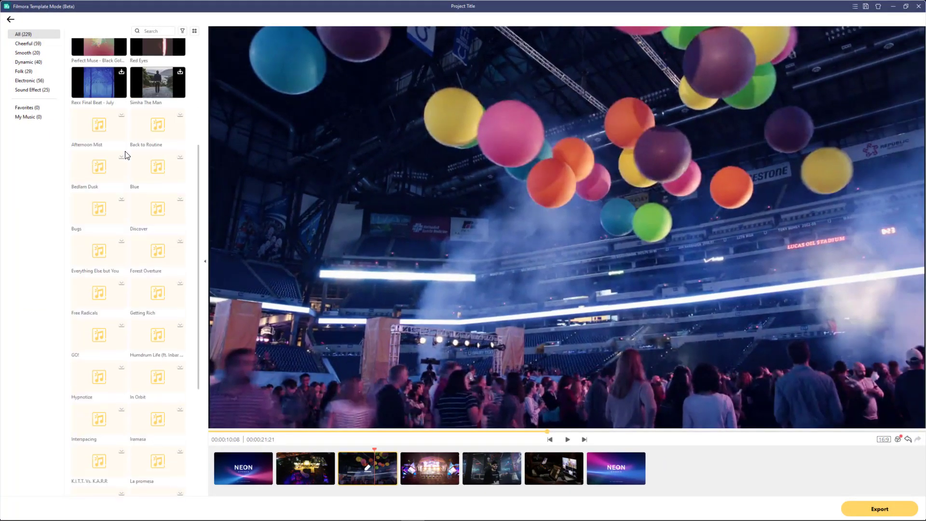
{"action": "scroll", "coordinate": [151, 227], "scroll_direction": "up", "scroll_amount": 7}
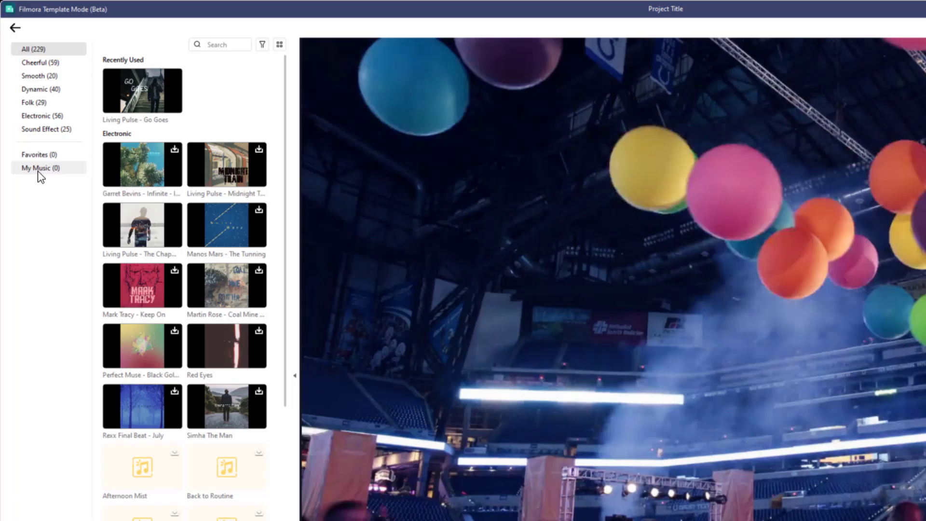
{"action": "left_click", "coordinate": [30, 117]}
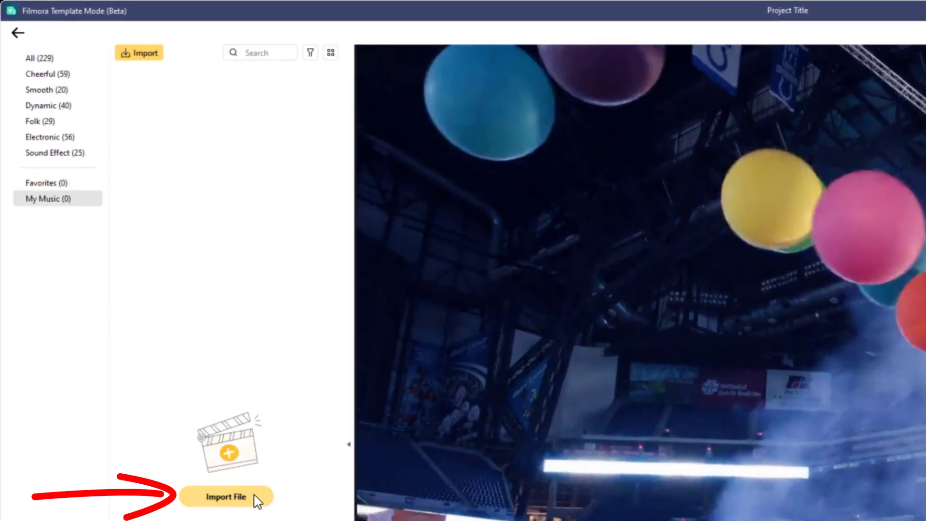
{"action": "left_click", "coordinate": [25, 39]}
{"action": "left_click", "coordinate": [186, 65]}
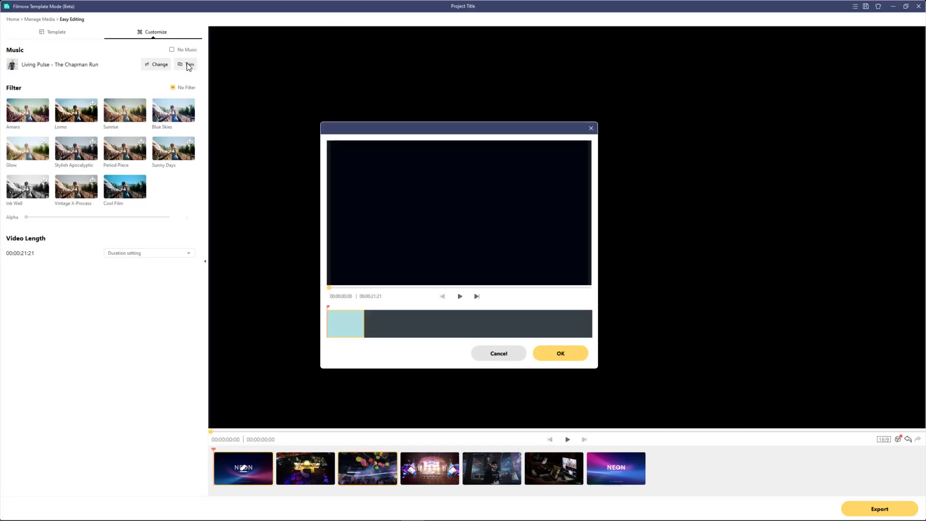
{"action": "left_click_drag", "start_coordinate": [360, 320], "coordinate": [449, 330]}
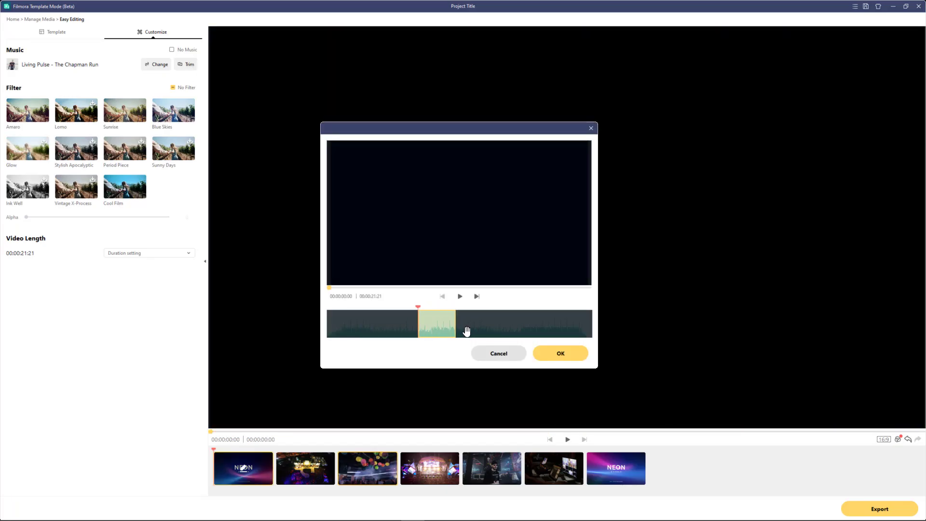
{"action": "left_click", "coordinate": [495, 356]}
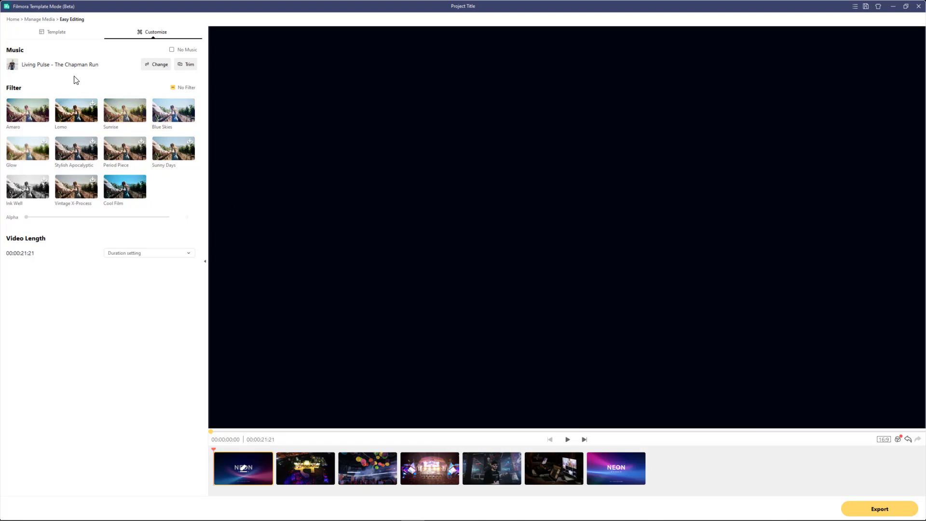
Step: Export the promo video to the computer at 1920x1080
{"action": "left_click", "coordinate": [52, 35]}
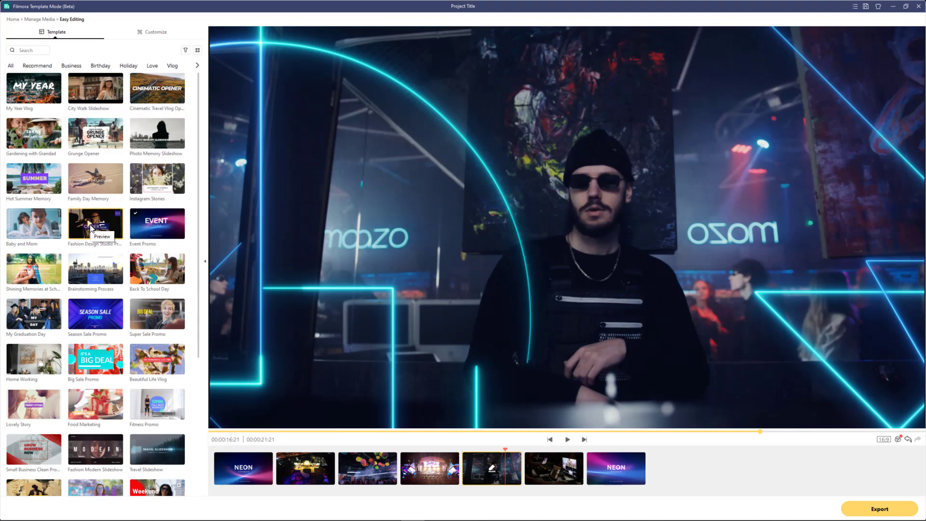
{"action": "left_click", "coordinate": [861, 504]}
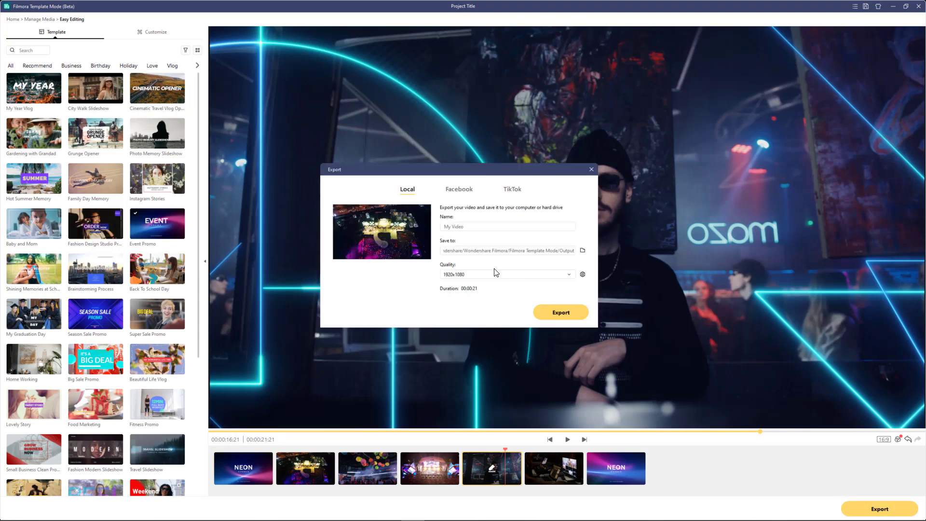
{"action": "left_click", "coordinate": [555, 314]}
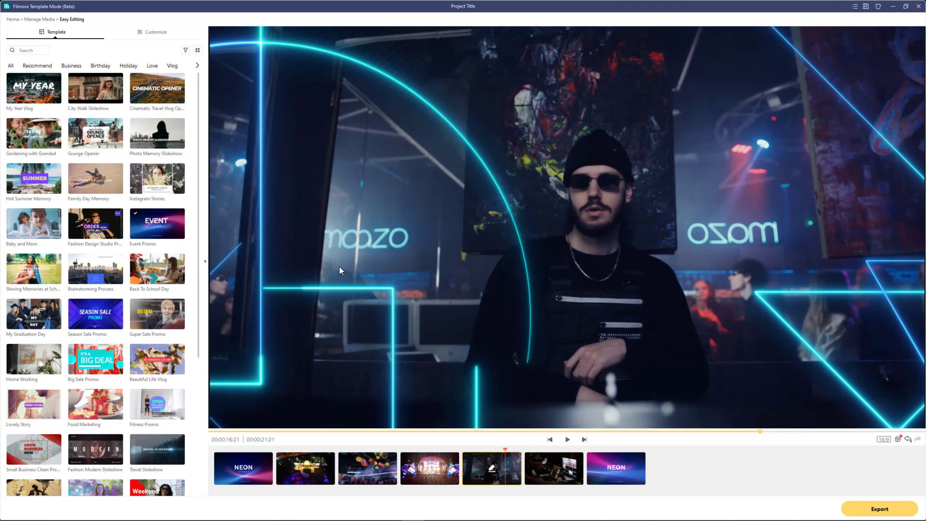
Step: Apply the Primo Pixels template to the clips without saving the current draft
{"action": "scroll", "coordinate": [82, 365], "scroll_direction": "down", "scroll_amount": 10}
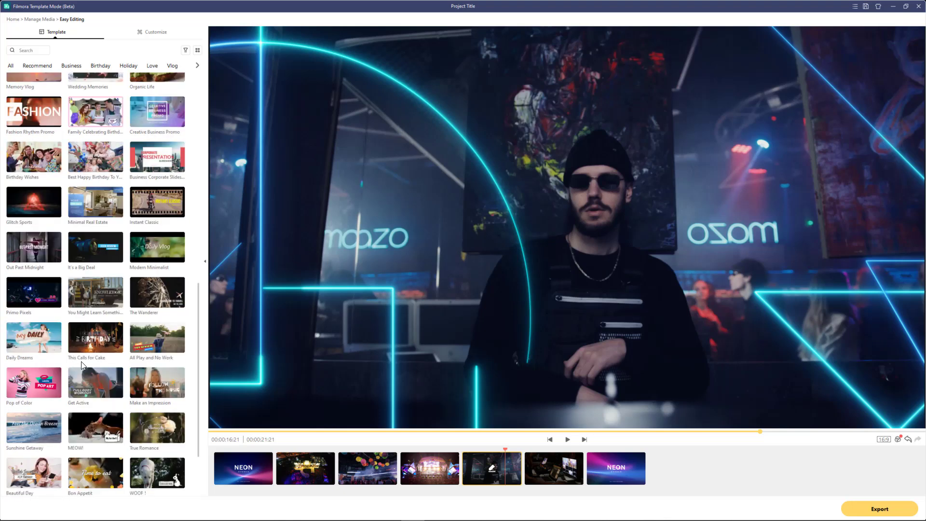
{"action": "scroll", "coordinate": [82, 365], "scroll_direction": "down", "scroll_amount": 2}
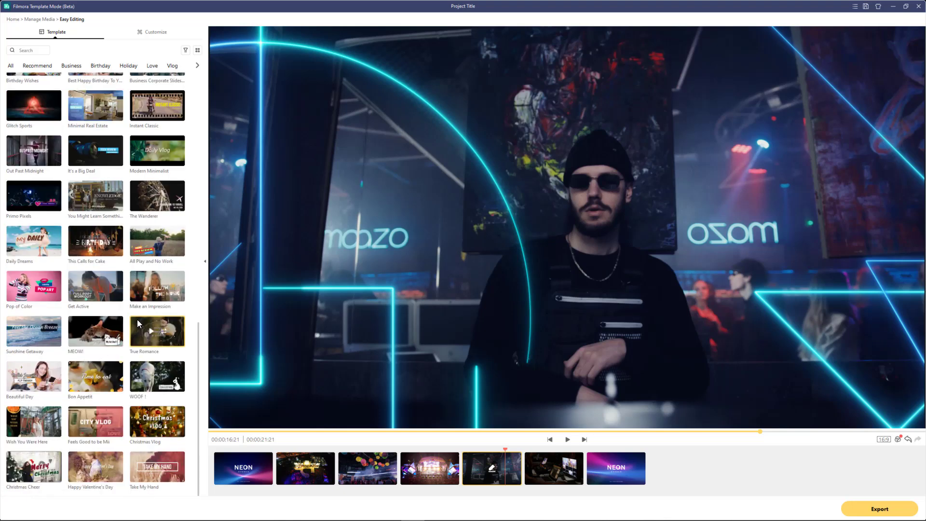
{"action": "scroll", "coordinate": [82, 359], "scroll_direction": "up", "scroll_amount": 4}
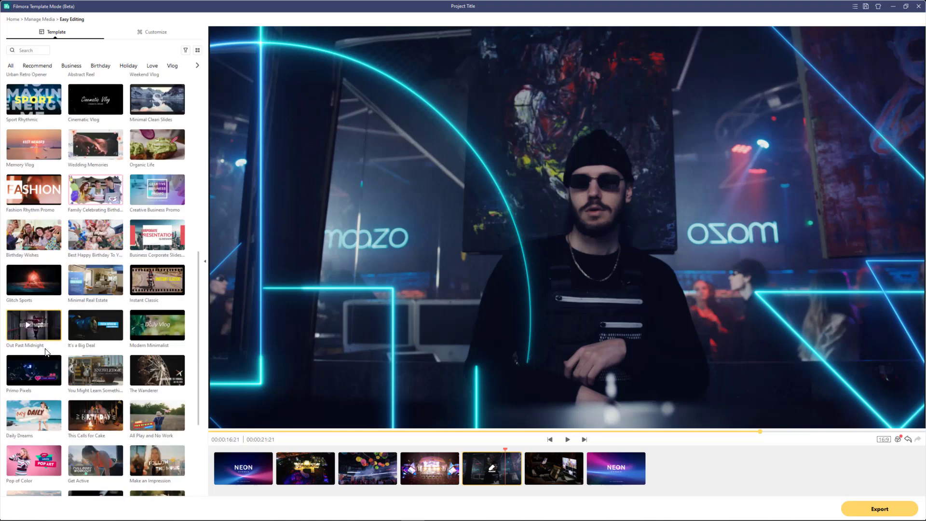
{"action": "left_click", "coordinate": [29, 372]}
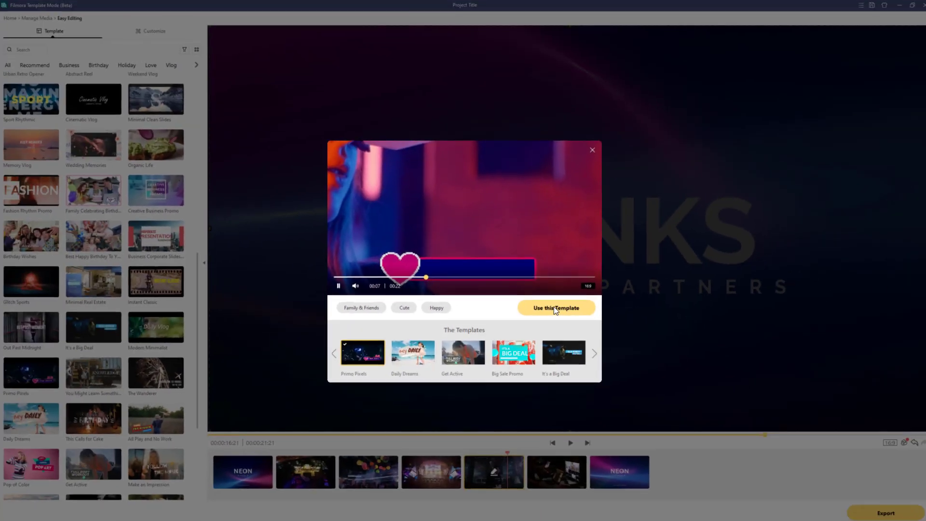
{"action": "left_click", "coordinate": [554, 307]}
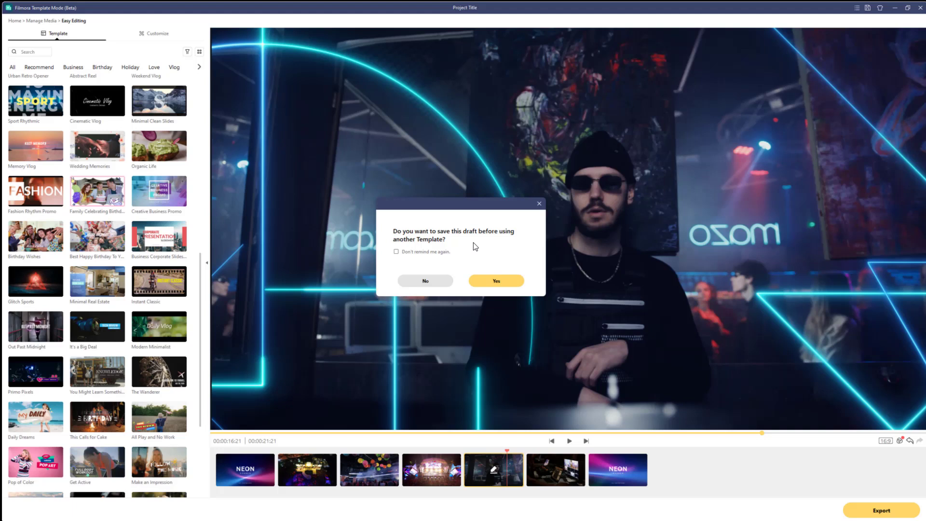
{"action": "left_click", "coordinate": [438, 281]}
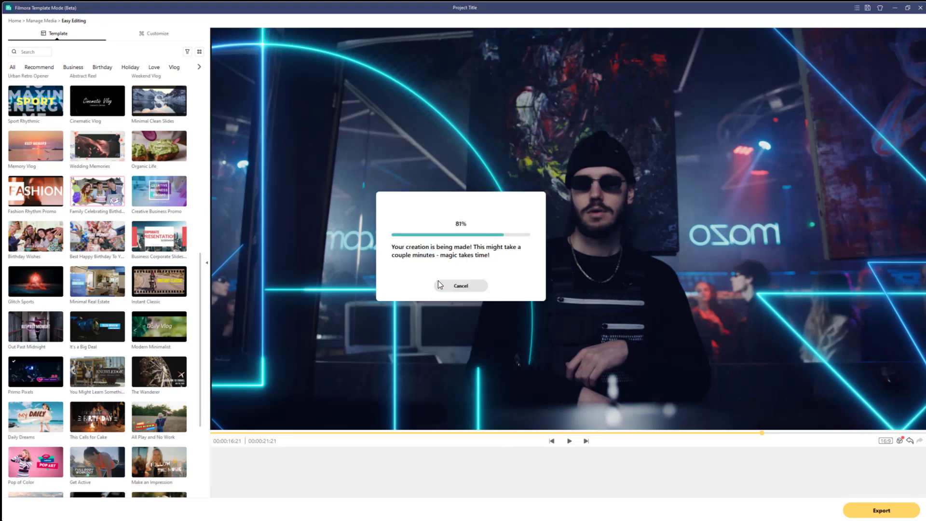